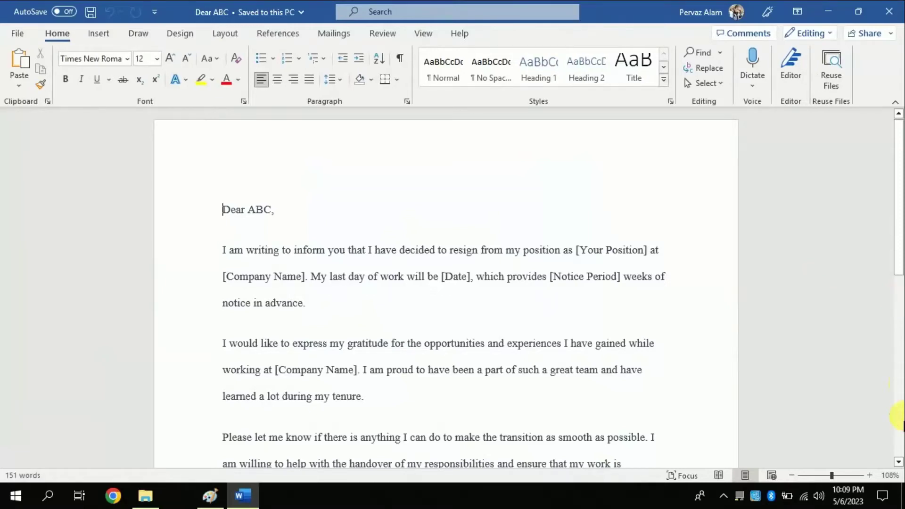
Insert a Simple Text Box below XYZ
{"action": "scroll", "coordinate": [901, 423], "scroll_direction": "down", "scroll_amount": 7}
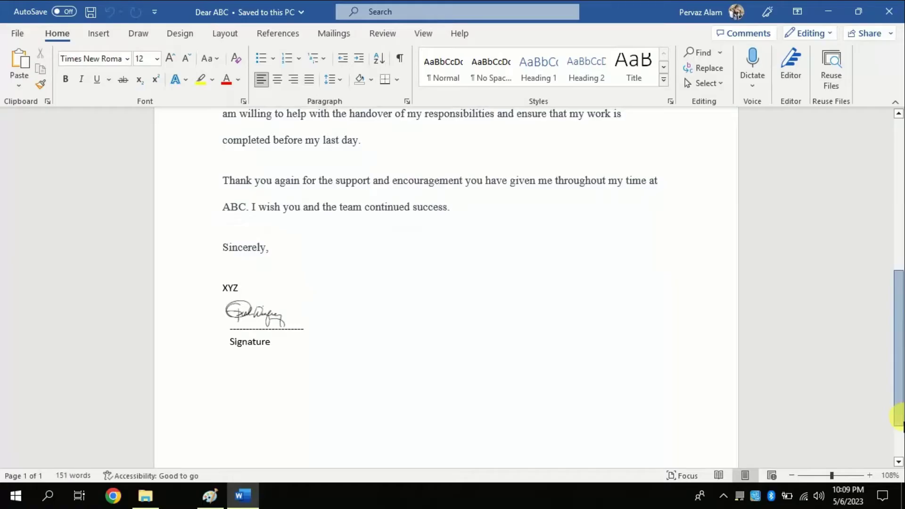
{"action": "left_click_drag", "start_coordinate": [902, 424], "coordinate": [903, 425]}
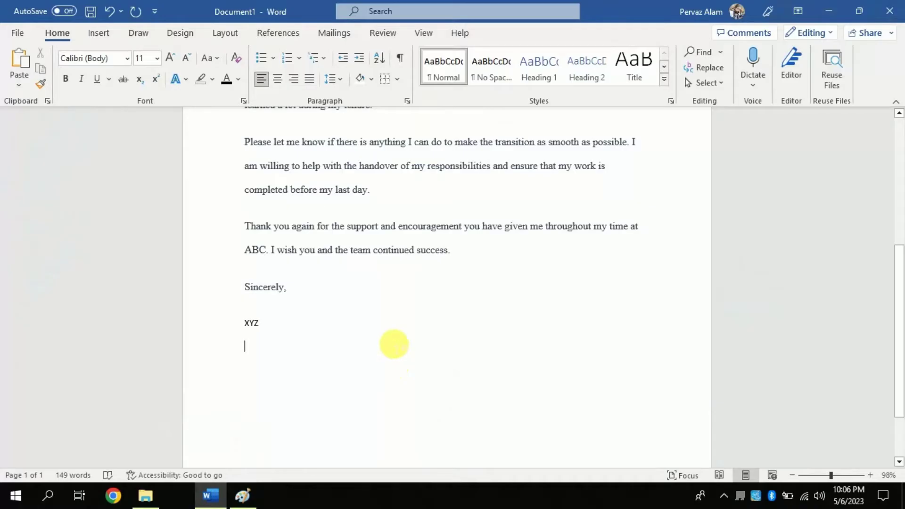
{"action": "left_click", "coordinate": [104, 37]}
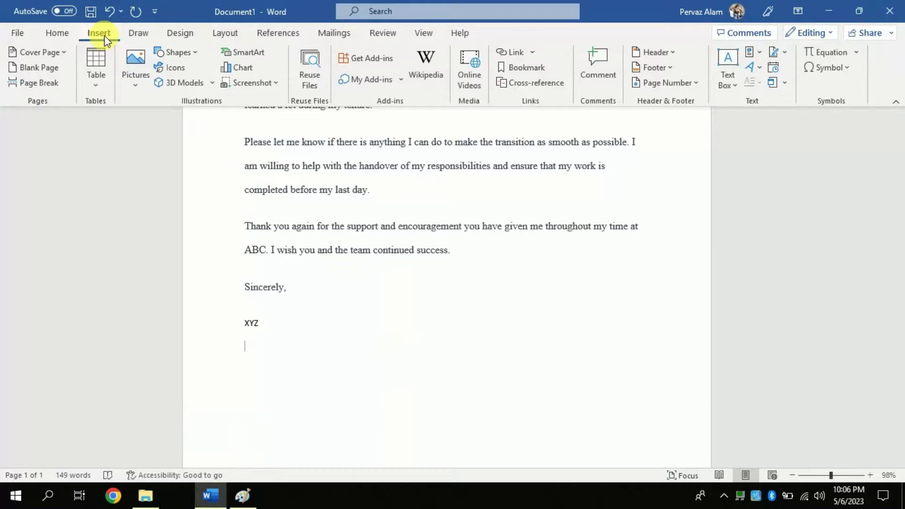
{"action": "left_click", "coordinate": [728, 86]}
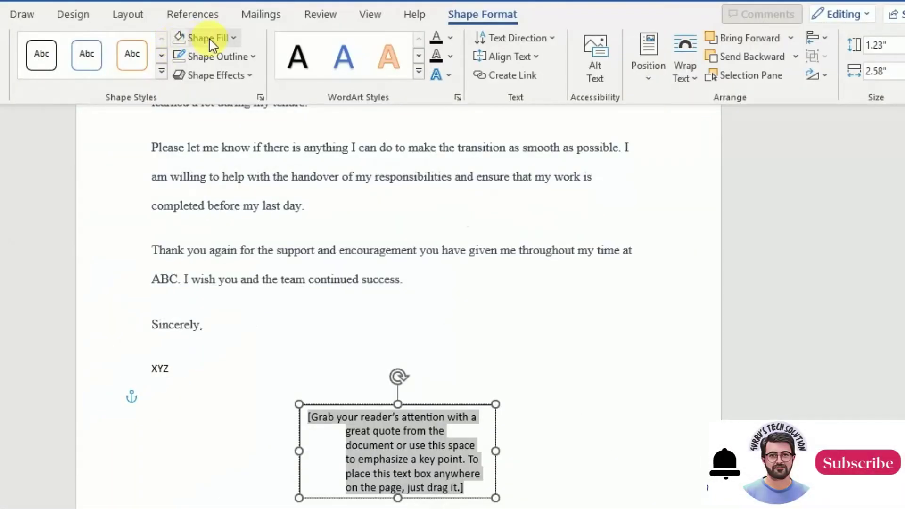
Set the text box to No Fill and No Outline
{"action": "left_click", "coordinate": [210, 40]}
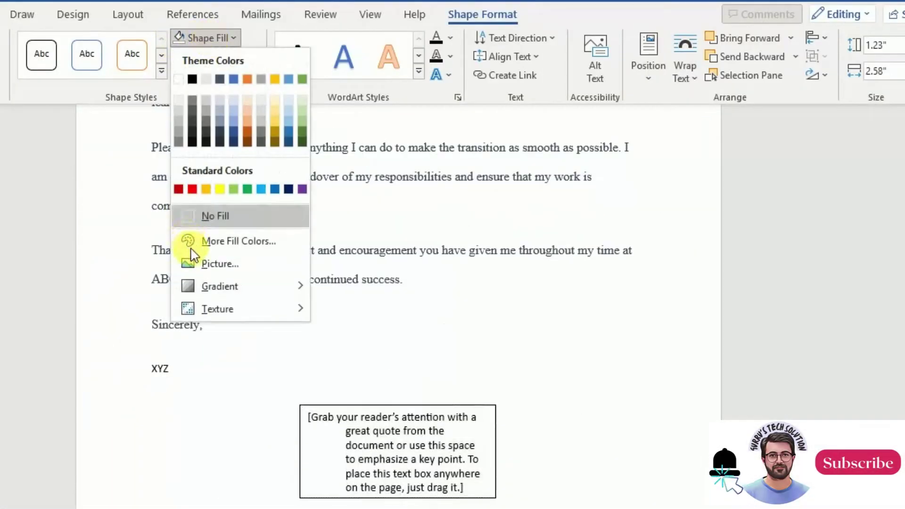
{"action": "left_click", "coordinate": [221, 217]}
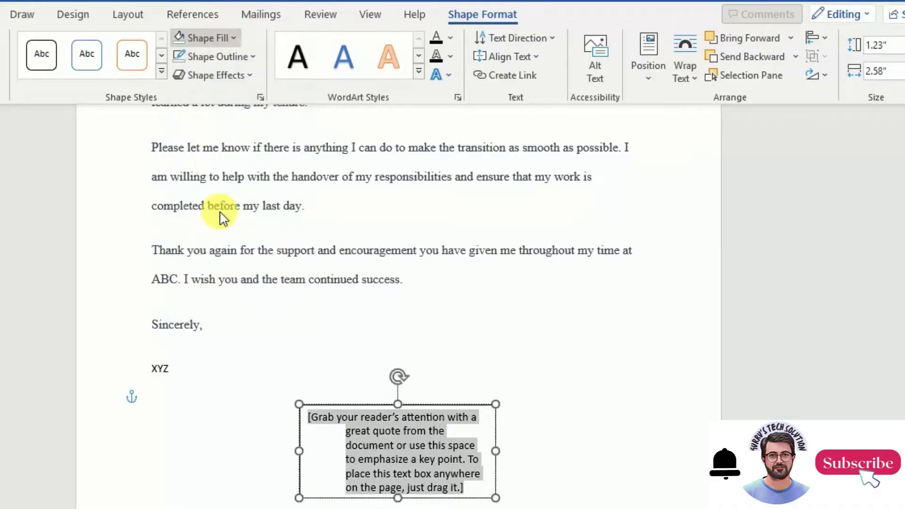
{"action": "left_click", "coordinate": [216, 57]}
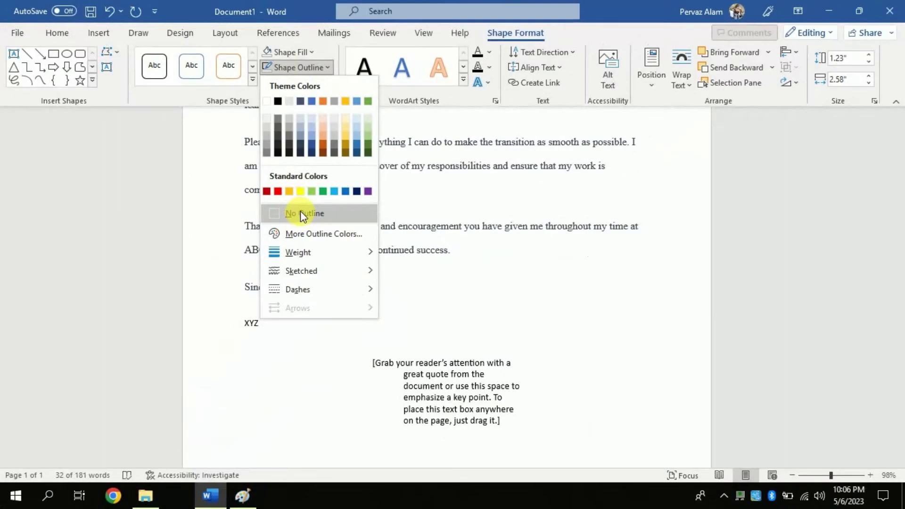
{"action": "left_click", "coordinate": [298, 212]}
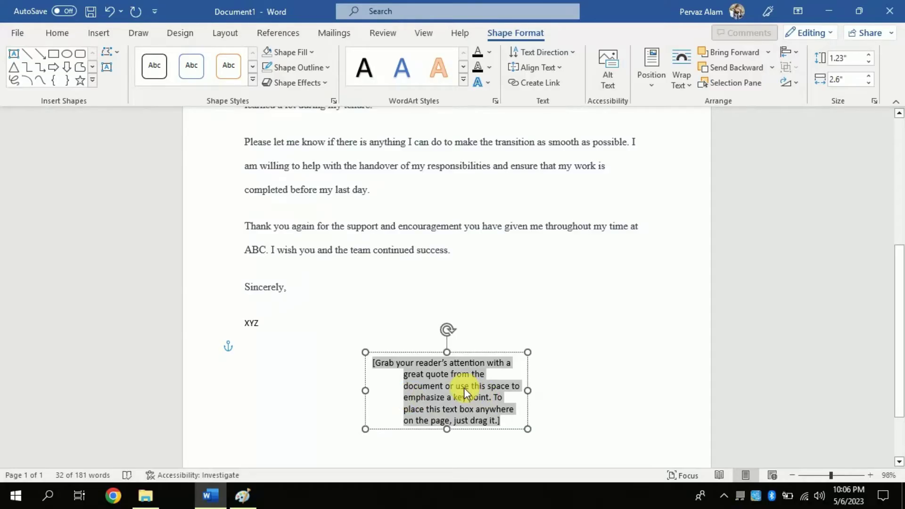
Fill the text box with a dashed line, undoing the AutoCorrect border, and 'Signature' beneath it
{"action": "type", "text": "-------------------------"}
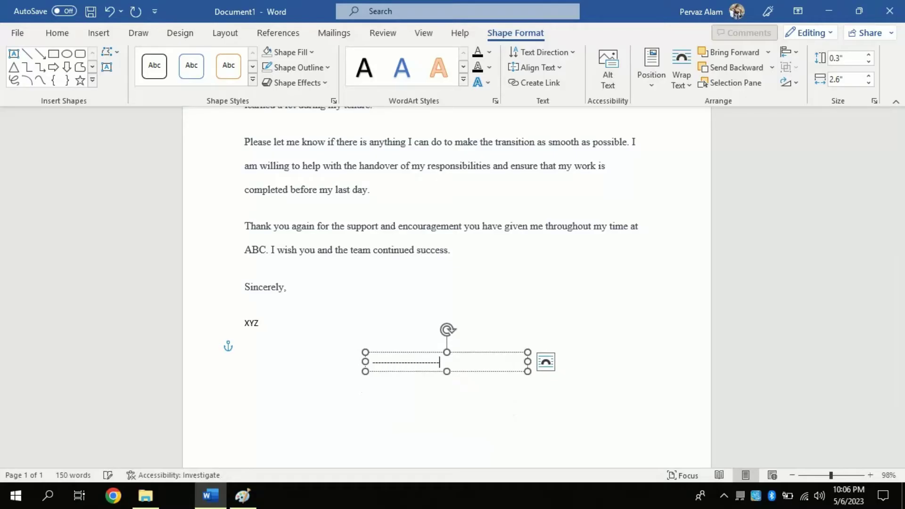
{"action": "key", "text": "Return"}
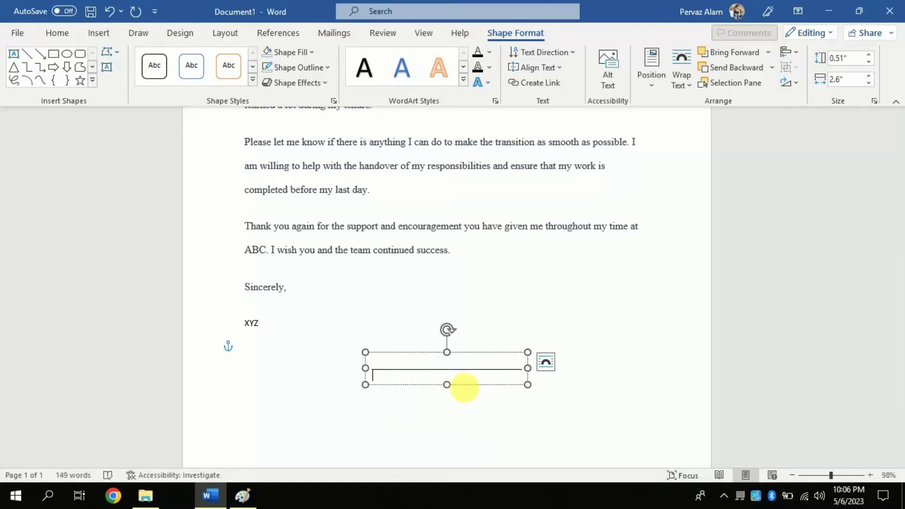
{"action": "key", "text": "ctrl+z"}
{"action": "type", "text": "Si"}
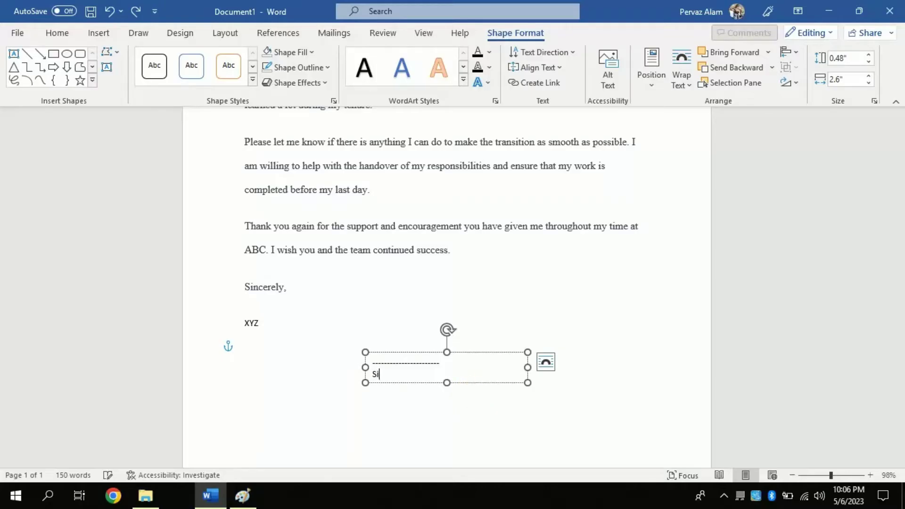
{"action": "type", "text": "gnature"}
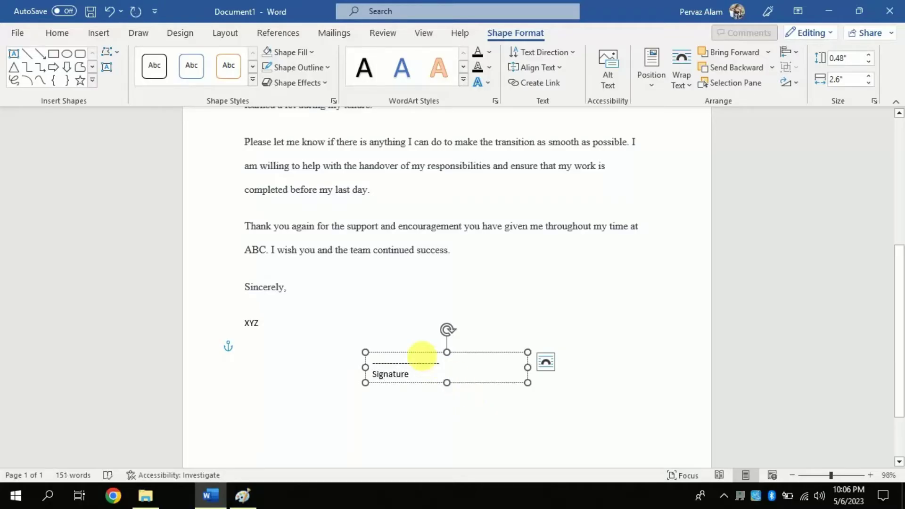
Move the Signature text box to the left margin under XYZ
{"action": "left_click", "coordinate": [500, 307]}
{"action": "left_click", "coordinate": [457, 368]}
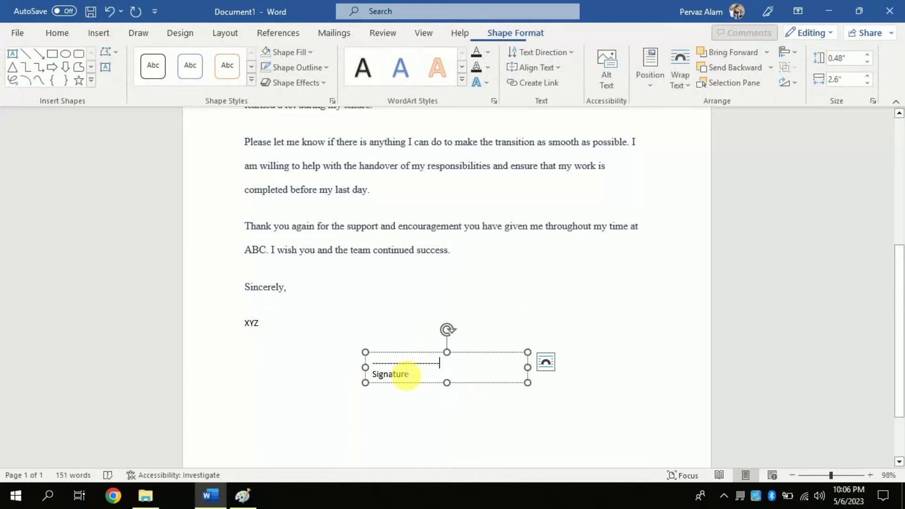
{"action": "left_click_drag", "start_coordinate": [515, 385], "coordinate": [380, 381]}
{"action": "left_click", "coordinate": [568, 349]}
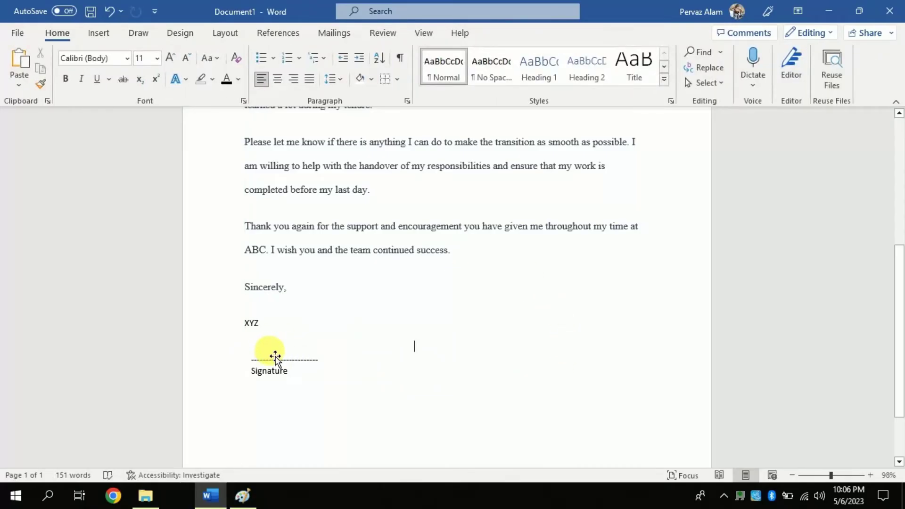
{"action": "left_click", "coordinate": [218, 497]}
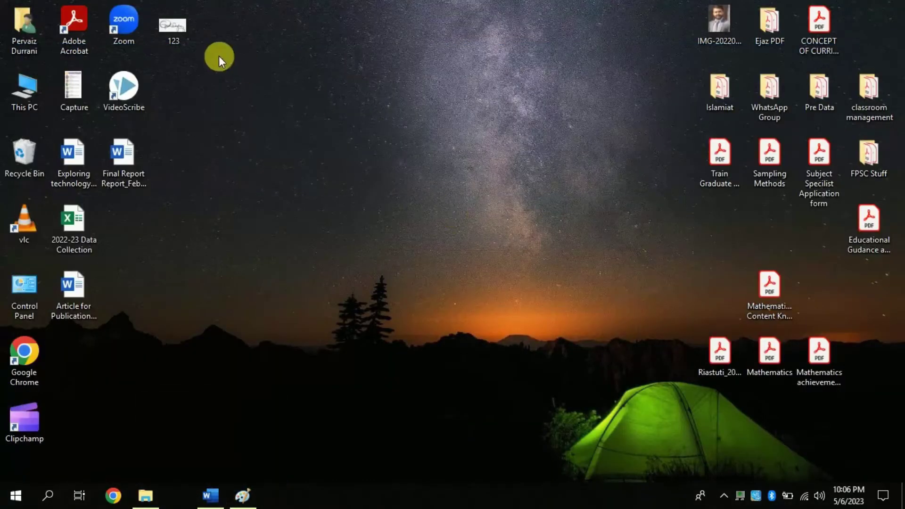
{"action": "double_click", "coordinate": [185, 29]}
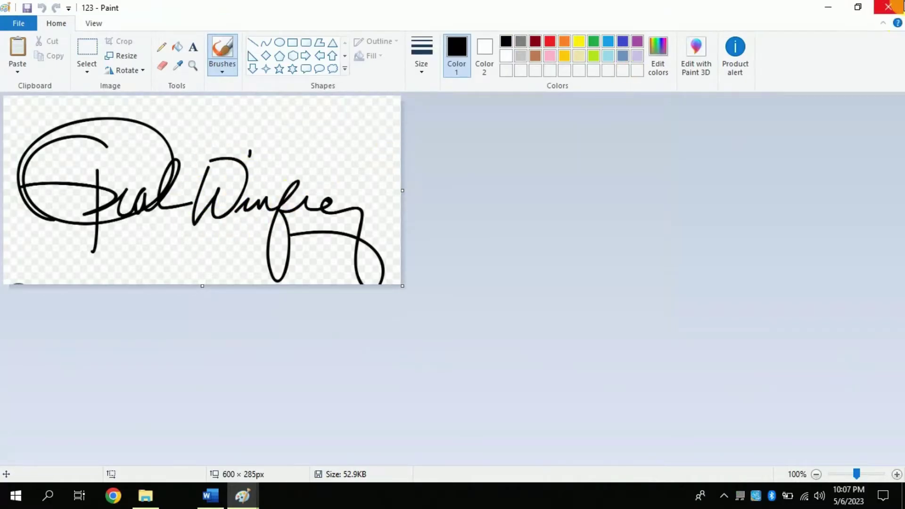
{"action": "left_click", "coordinate": [901, 6]}
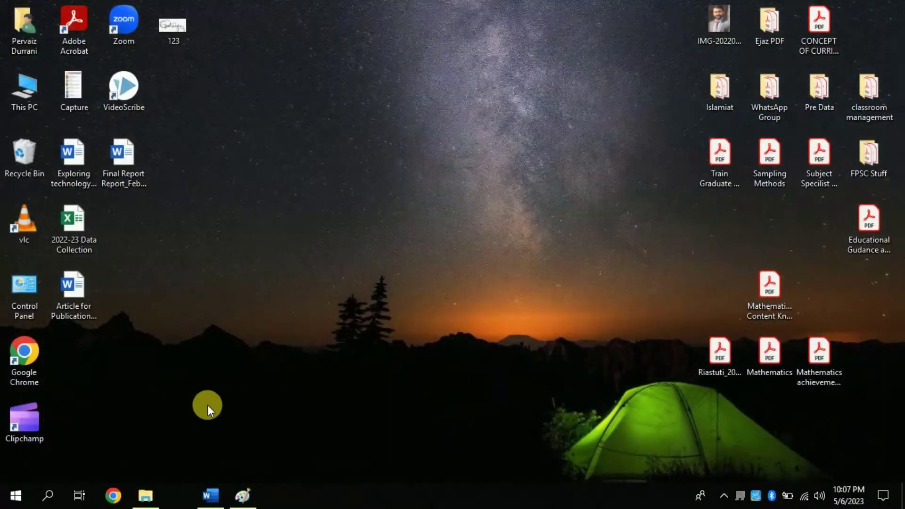
Insert the picture 123 from the Desktop into the letter below the Signature label
{"action": "left_click", "coordinate": [210, 494]}
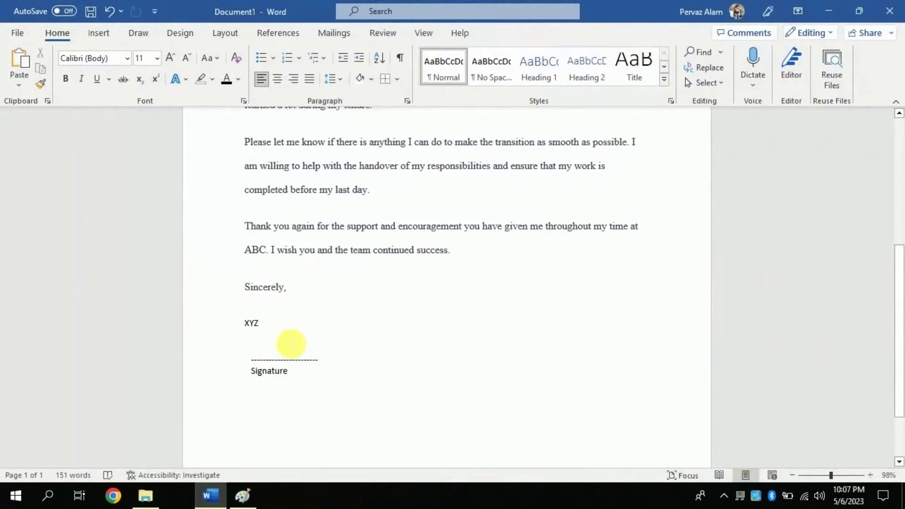
{"action": "left_click", "coordinate": [98, 34]}
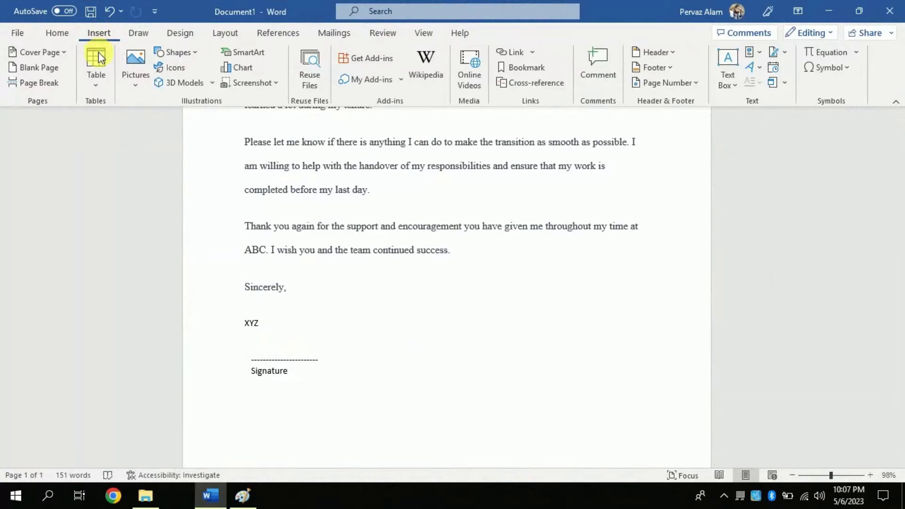
{"action": "left_click", "coordinate": [135, 66]}
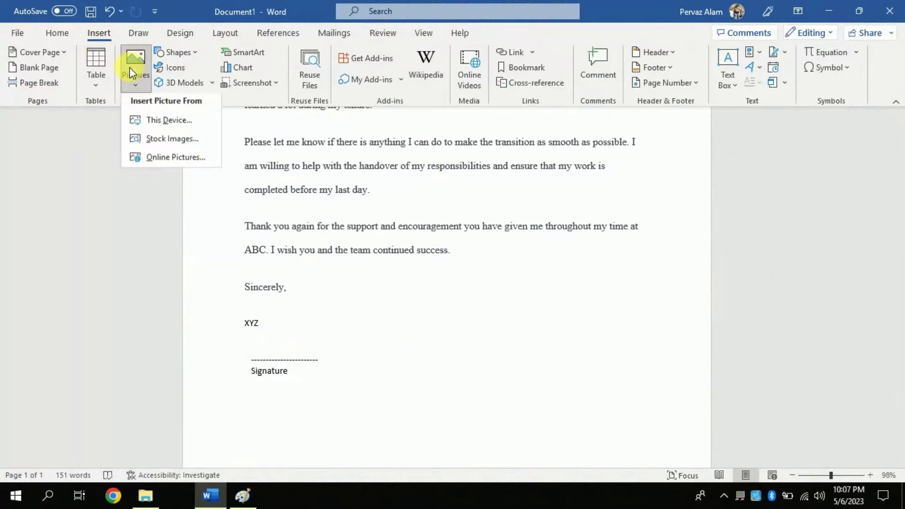
{"action": "left_click", "coordinate": [155, 122]}
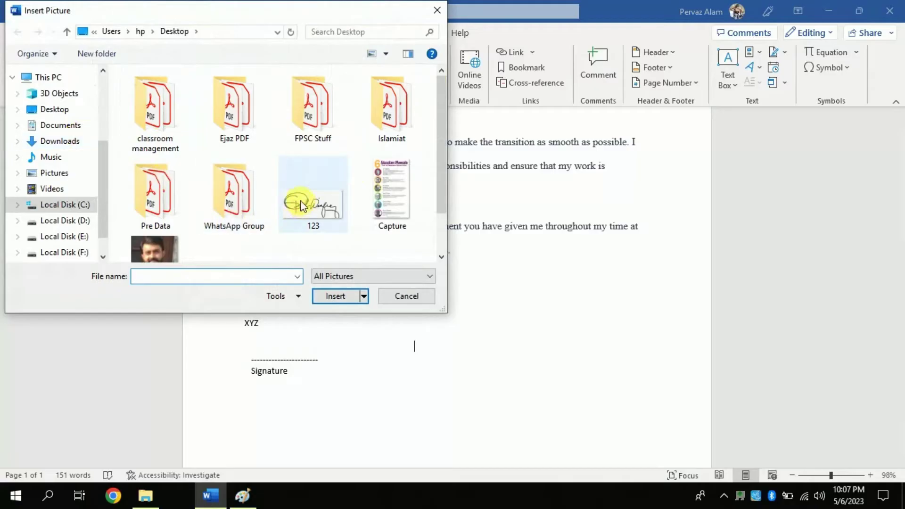
{"action": "left_click", "coordinate": [313, 220]}
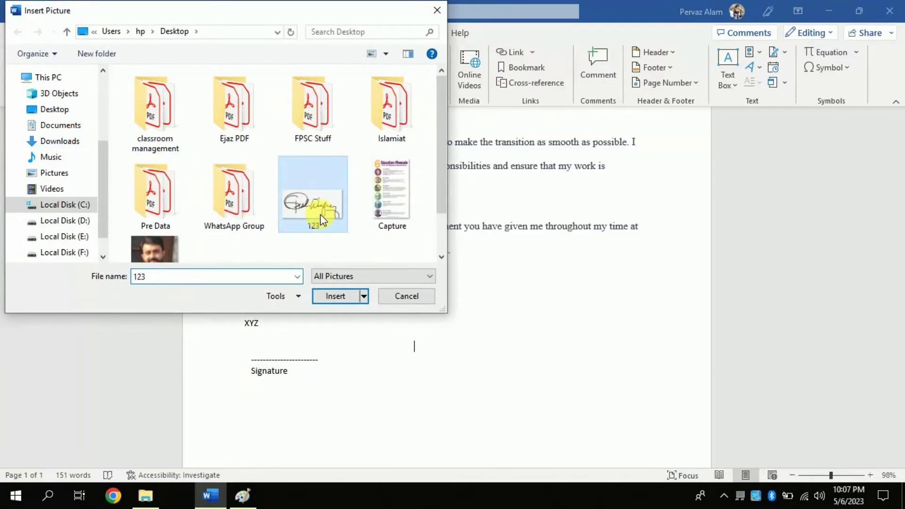
{"action": "left_click", "coordinate": [332, 294]}
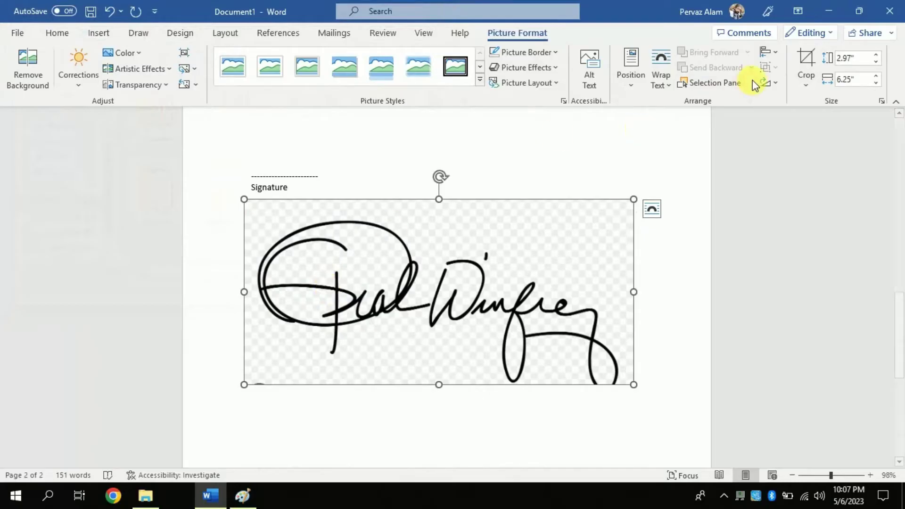
Crop the empty space off the signature image's top and left, leaving it 2.63" × 6.07"
{"action": "left_click", "coordinate": [809, 57]}
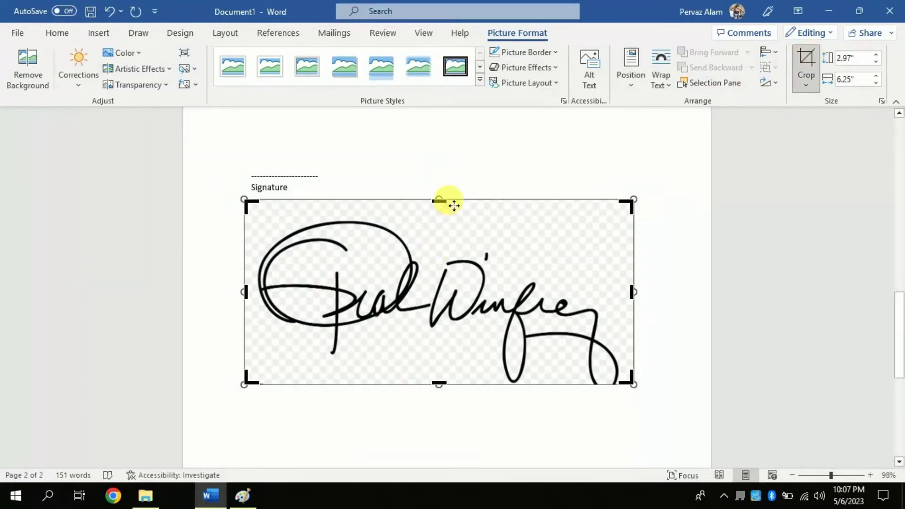
{"action": "left_click_drag", "start_coordinate": [439, 200], "coordinate": [439, 215]}
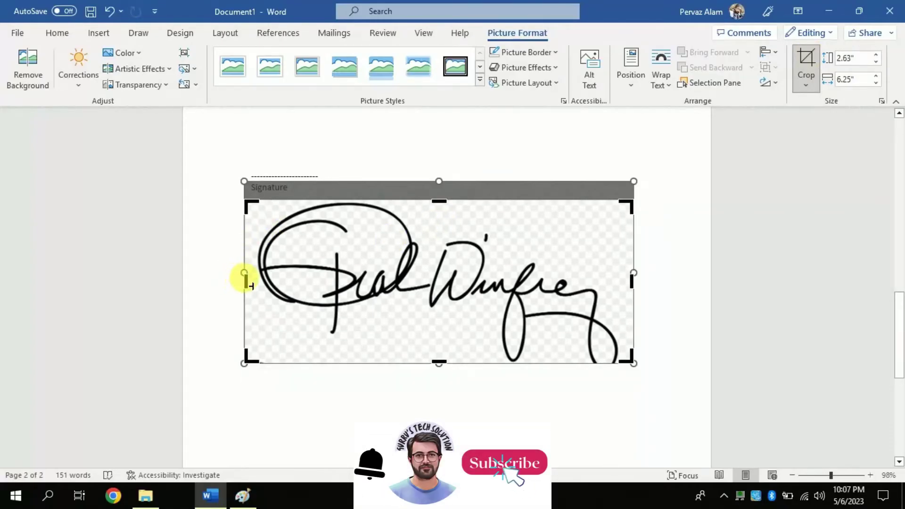
{"action": "left_click_drag", "start_coordinate": [243, 277], "coordinate": [253, 277]}
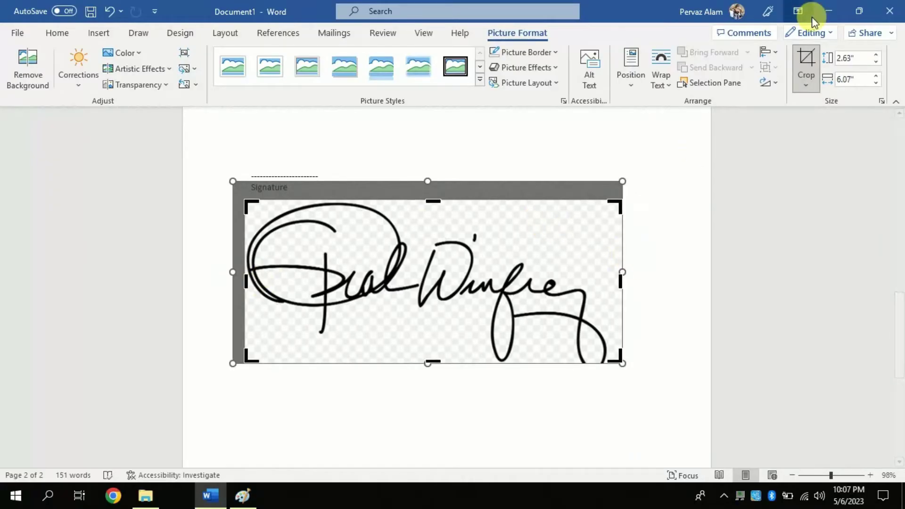
{"action": "left_click", "coordinate": [807, 57]}
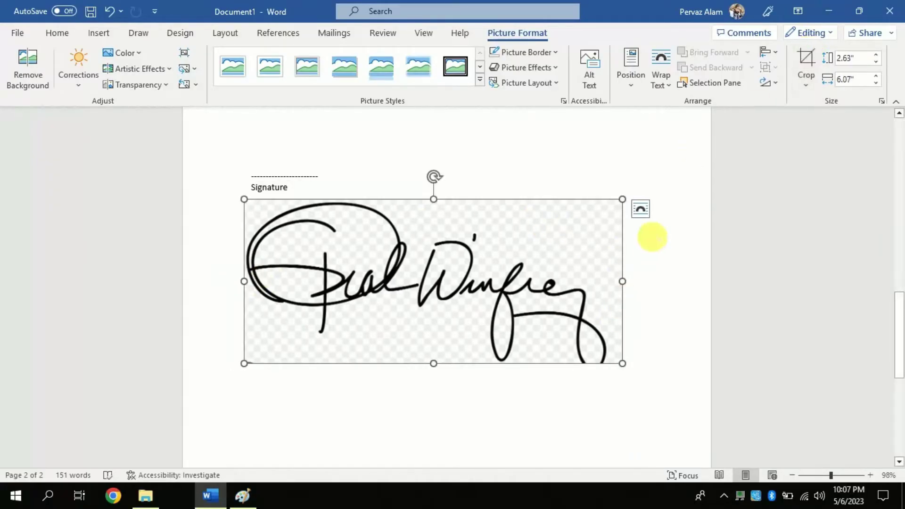
Set the signature picture to In Front of Text and shrink it from the corner
{"action": "left_click", "coordinate": [640, 209]}
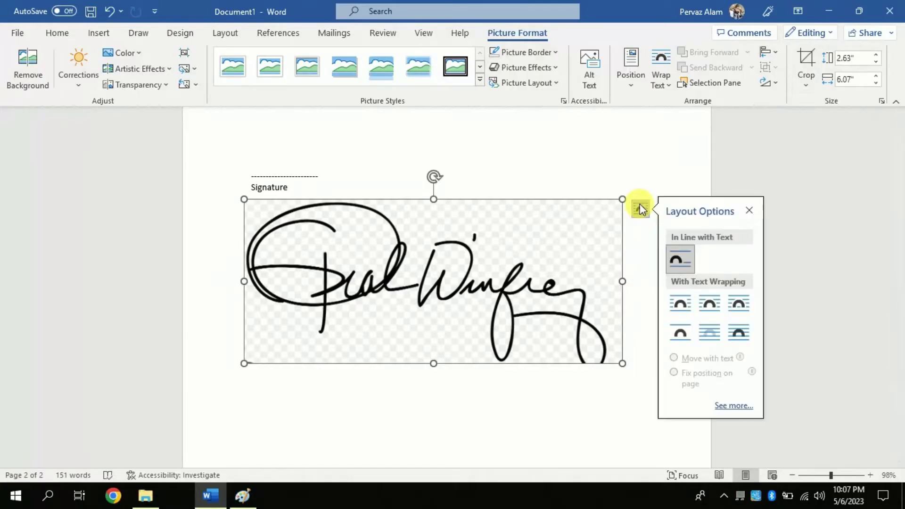
{"action": "left_click", "coordinate": [737, 335]}
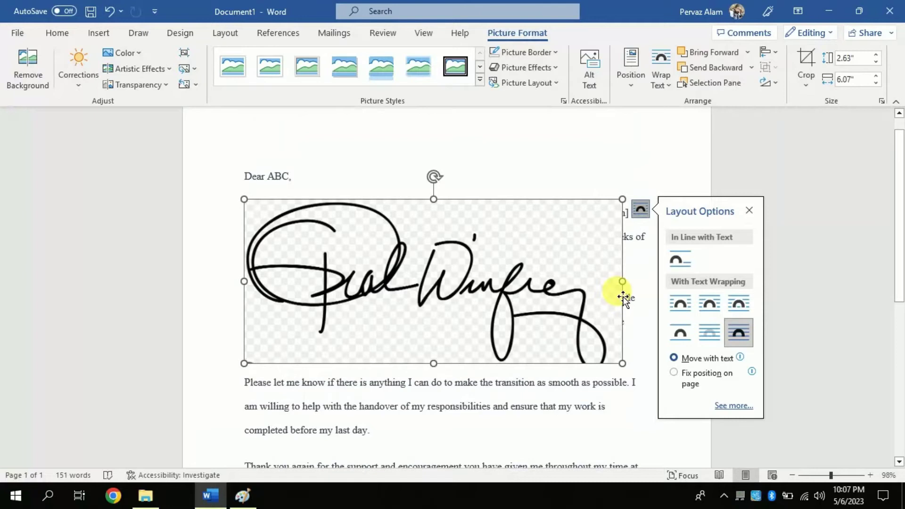
{"action": "left_click_drag", "start_coordinate": [900, 238], "coordinate": [900, 250]}
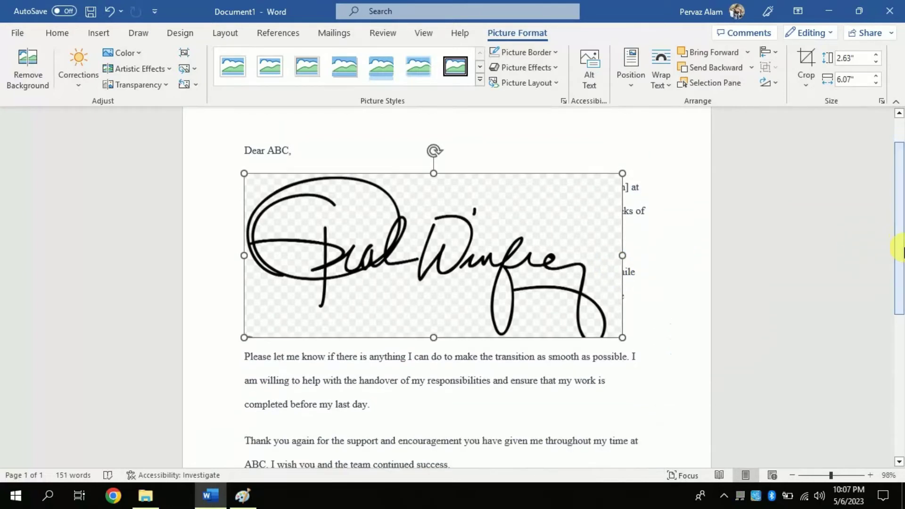
{"action": "mouse_move", "coordinate": [622, 173]}
{"action": "left_mouse_down"}
{"action": "mouse_move", "coordinate": [529, 207]}
{"action": "mouse_move", "coordinate": [409, 275]}
{"action": "mouse_move", "coordinate": [406, 266]}
{"action": "left_mouse_up"}
Move the signature down under XYZ and resize it to sit above the dashed line
{"action": "left_click_drag", "start_coordinate": [893, 208], "coordinate": [896, 274]}
{"action": "left_click_drag", "start_coordinate": [352, 165], "coordinate": [362, 402]}
{"action": "left_click_drag", "start_coordinate": [417, 358], "coordinate": [289, 417]}
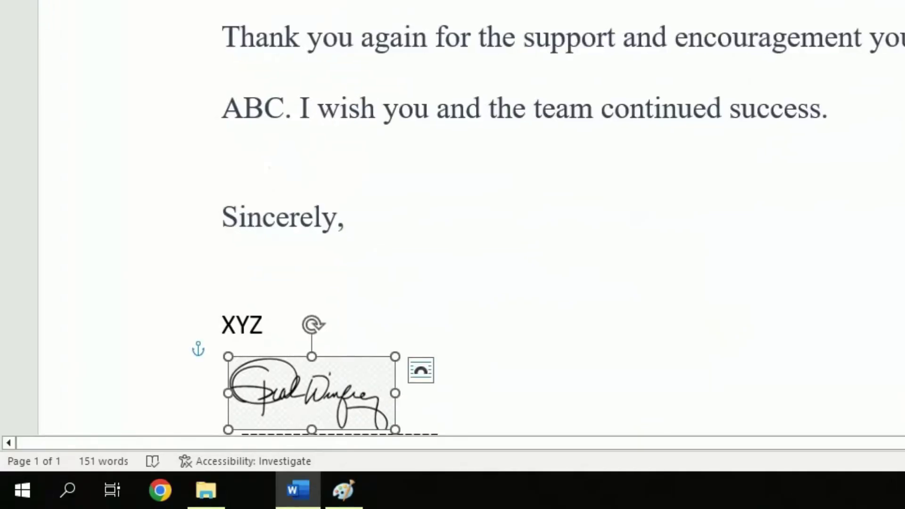
{"action": "scroll", "coordinate": [452, 231], "scroll_direction": "down", "scroll_amount": 4}
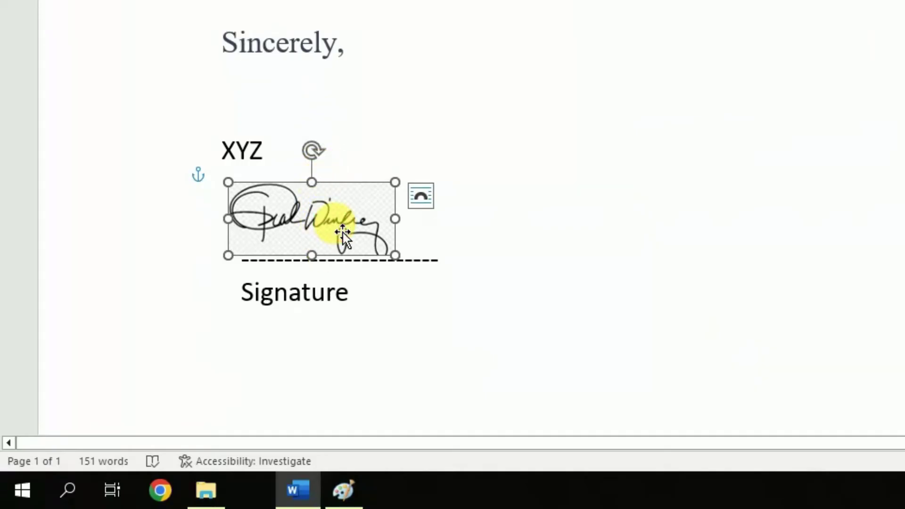
{"action": "left_click", "coordinate": [564, 172]}
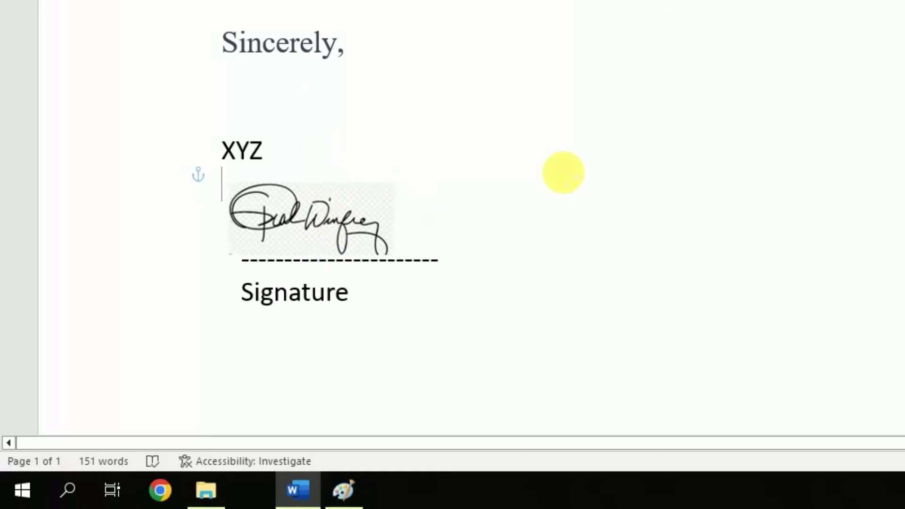
{"action": "left_click", "coordinate": [347, 223]}
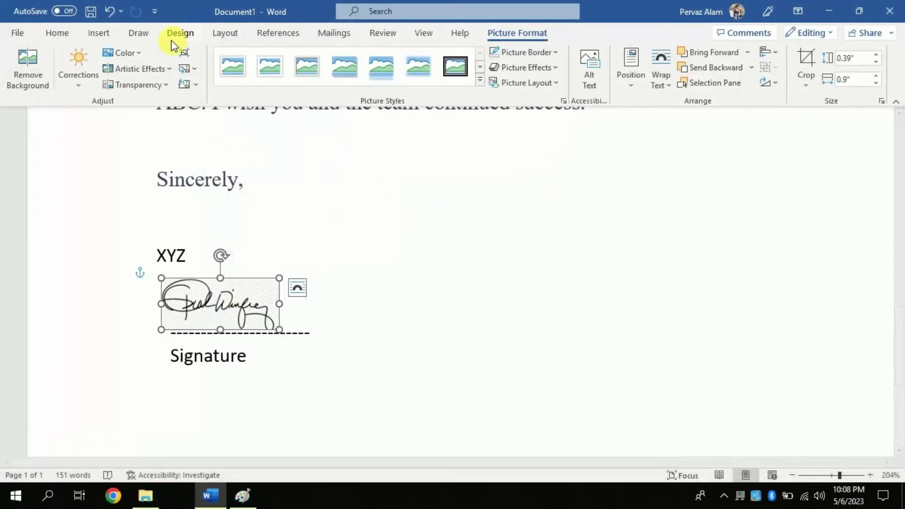
Raise the signature's brightness to about 12% and apply the 0% Transparency preset
{"action": "left_click", "coordinate": [138, 53]}
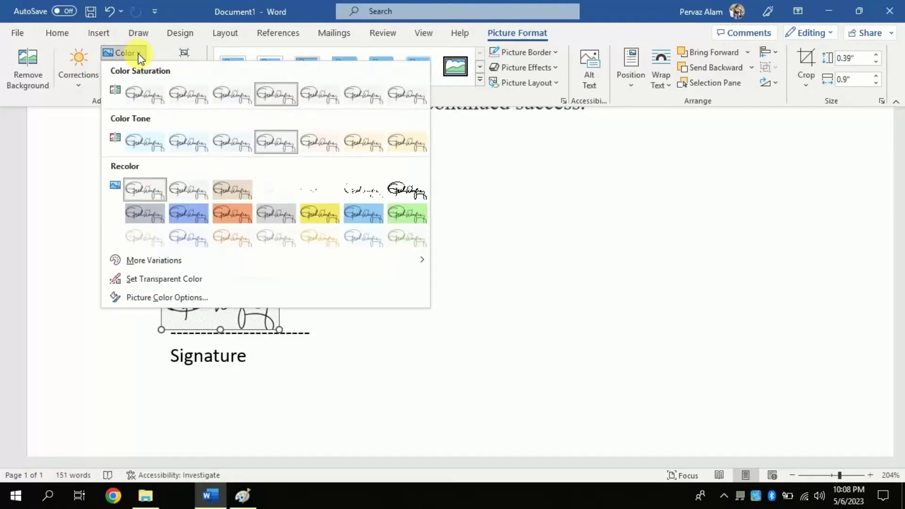
{"action": "left_click", "coordinate": [167, 295]}
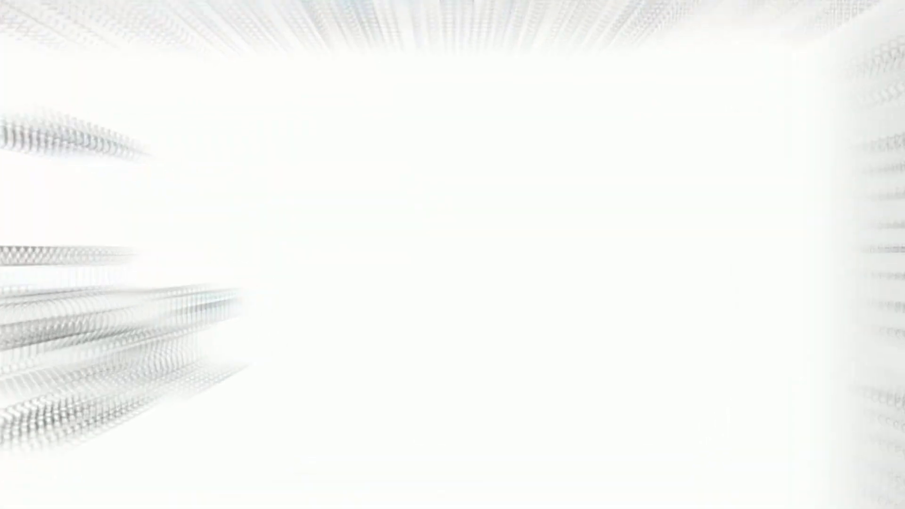
{"action": "left_click_drag", "start_coordinate": [811, 291], "coordinate": [813, 289]}
{"action": "left_click_drag", "start_coordinate": [796, 249], "coordinate": [797, 251]}
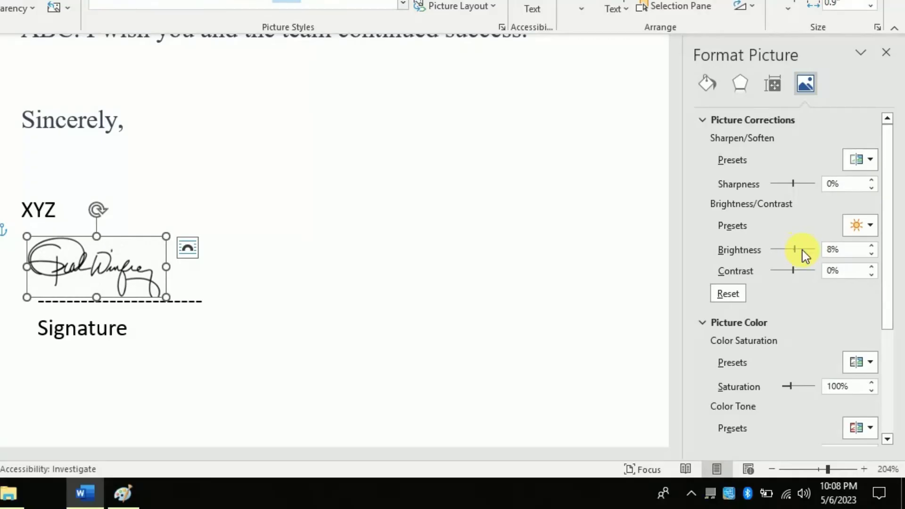
{"action": "left_click_drag", "start_coordinate": [798, 246], "coordinate": [804, 278]}
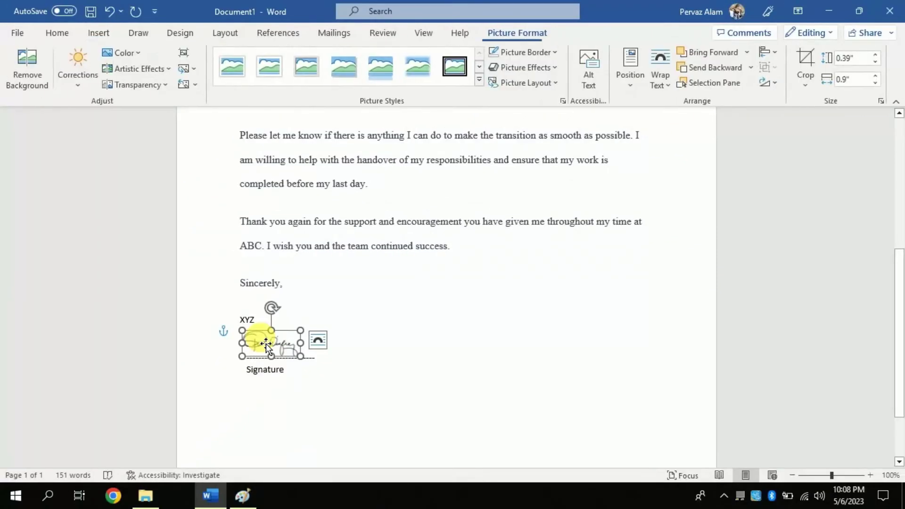
{"action": "left_click", "coordinate": [148, 87]}
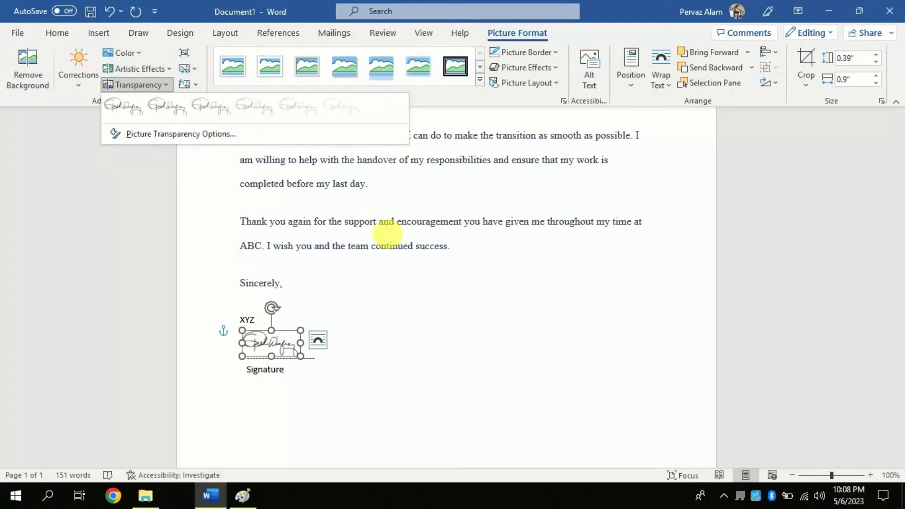
{"action": "left_click", "coordinate": [122, 109]}
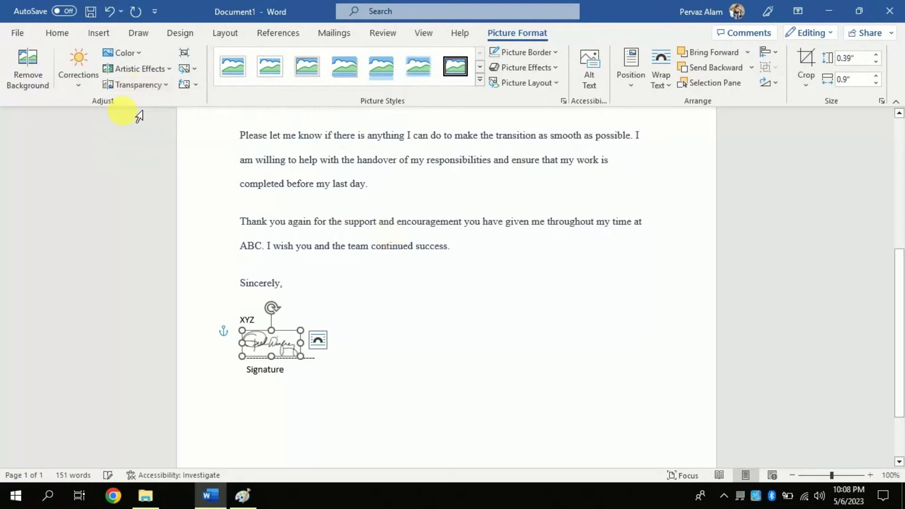
Deselect the picture and zoom in to check the signature rests between XYZ and 'Signature'
{"action": "left_click", "coordinate": [381, 278]}
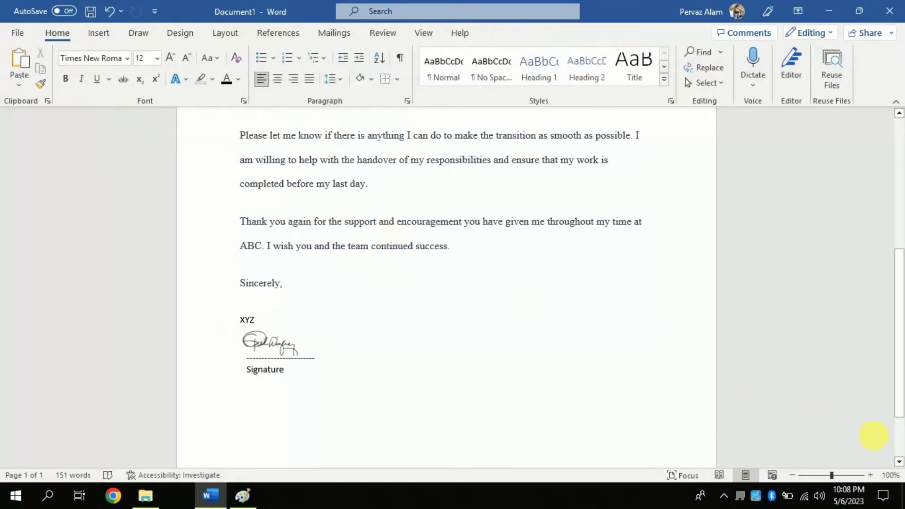
{"action": "left_click", "coordinate": [841, 473]}
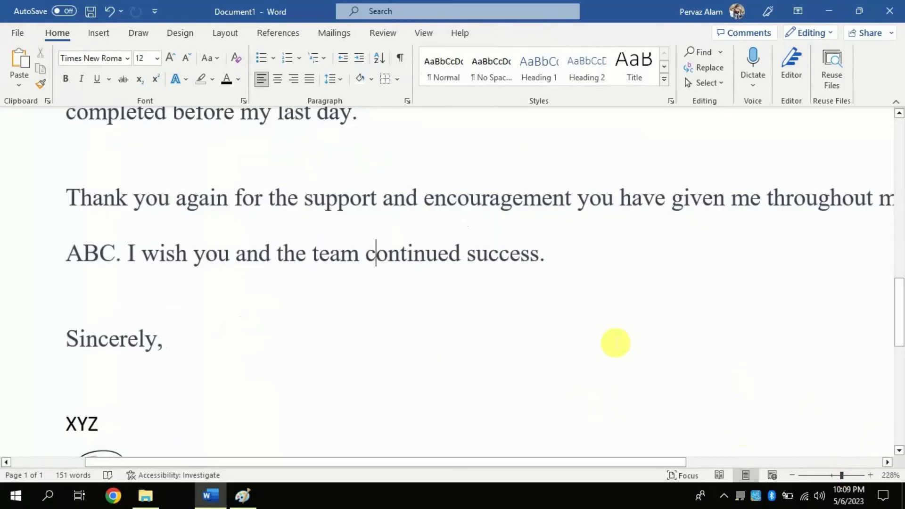
{"action": "left_click_drag", "start_coordinate": [616, 344], "coordinate": [645, 293]}
{"action": "left_click", "coordinate": [649, 297]}
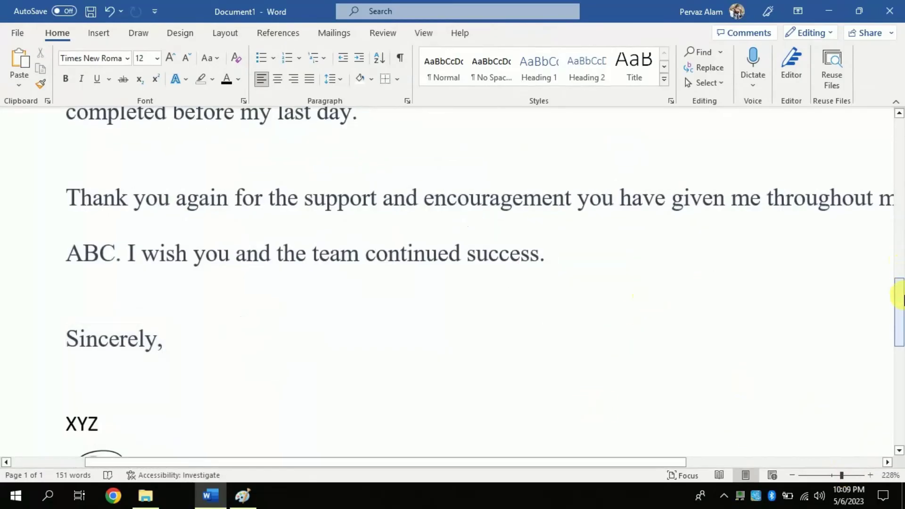
{"action": "left_click_drag", "start_coordinate": [898, 299], "coordinate": [898, 340]}
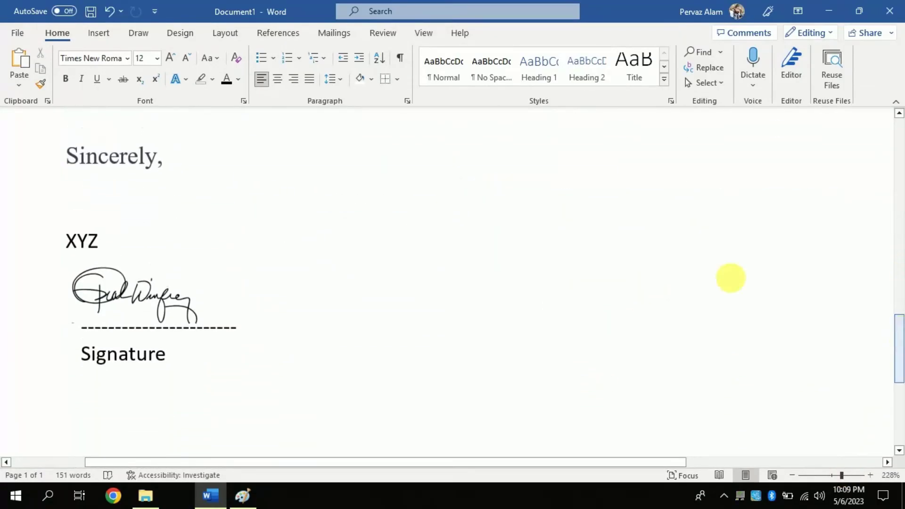